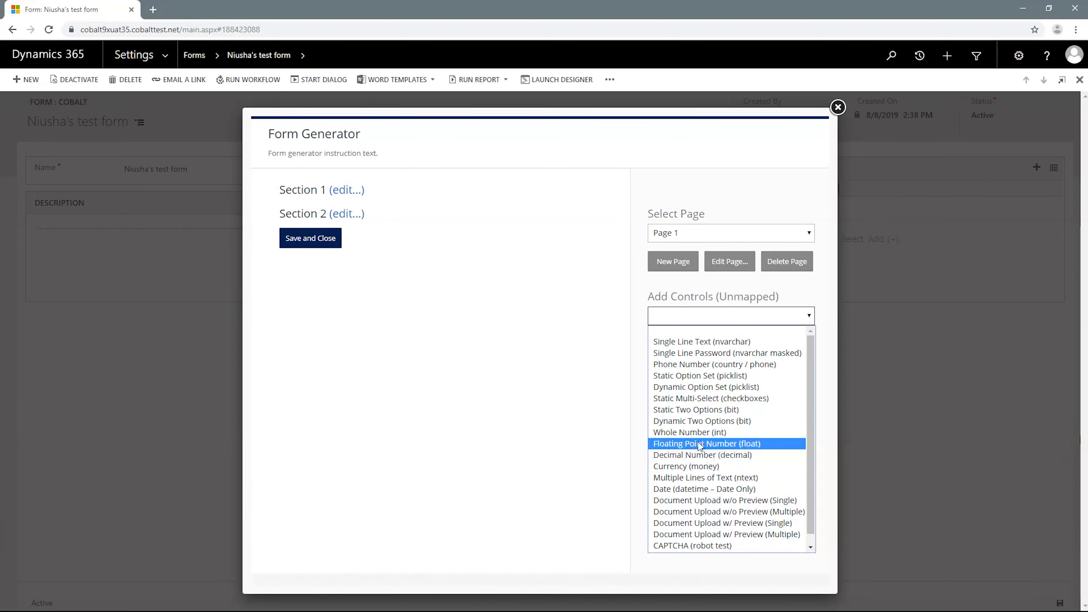
# - Add a Static Two Options (bit) control to Page 1 and open the new question for editing
pyautogui.click(691, 410)
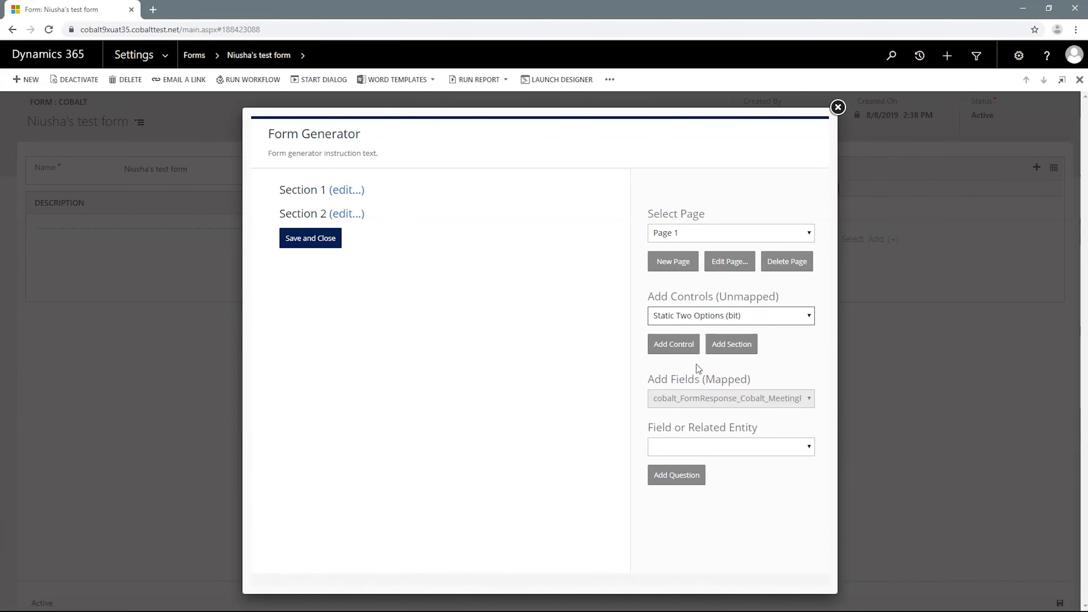
pyautogui.click(687, 349)
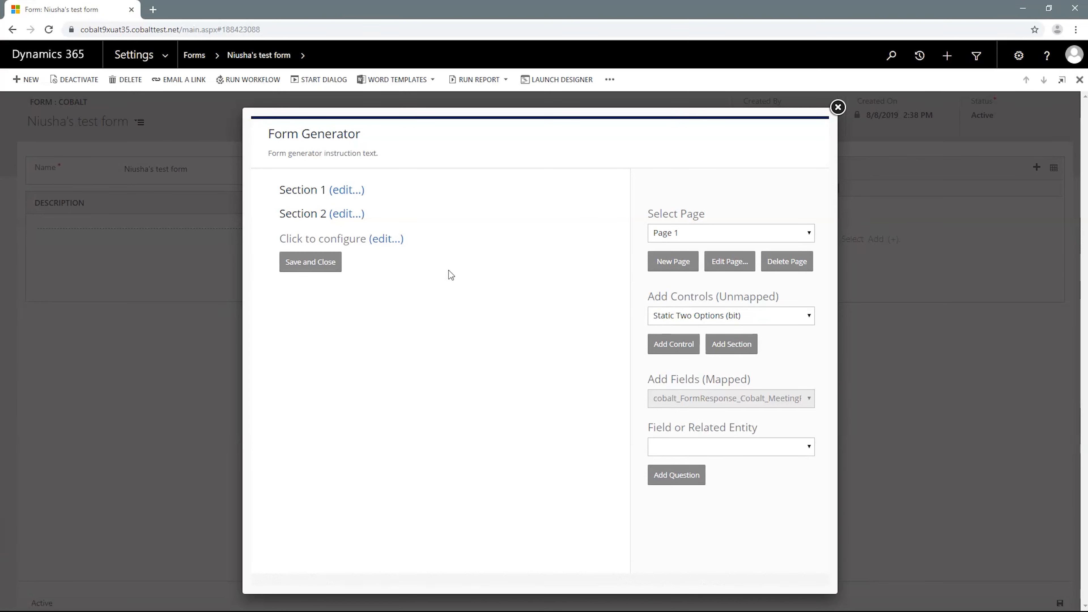
pyautogui.click(394, 239)
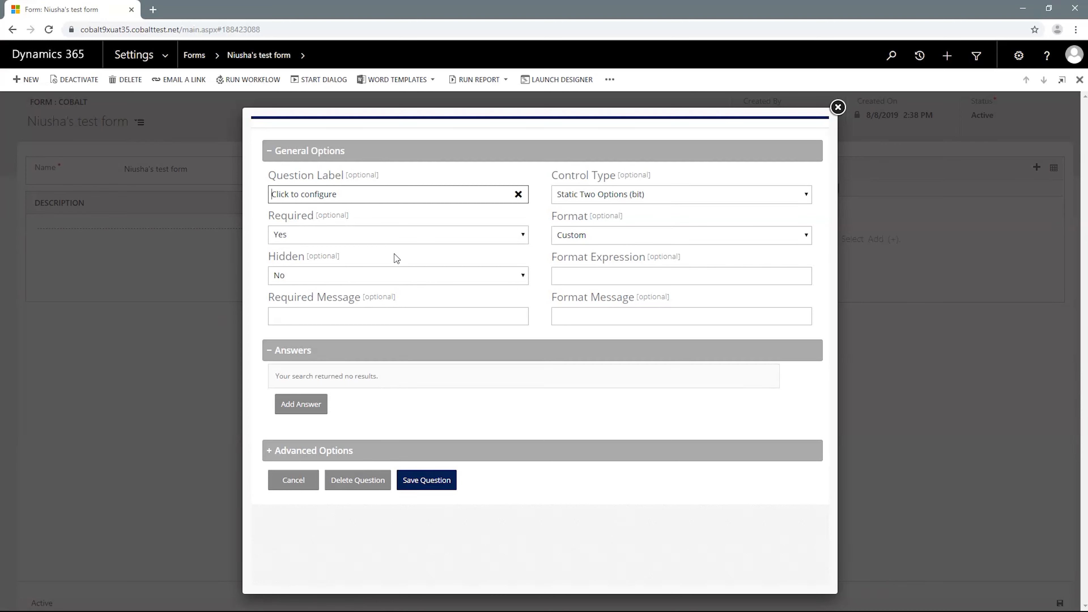
# - Set the question label to "Do You Like Pizza?"
pyautogui.click(424, 199)
pyautogui.tripleClick(379, 200)
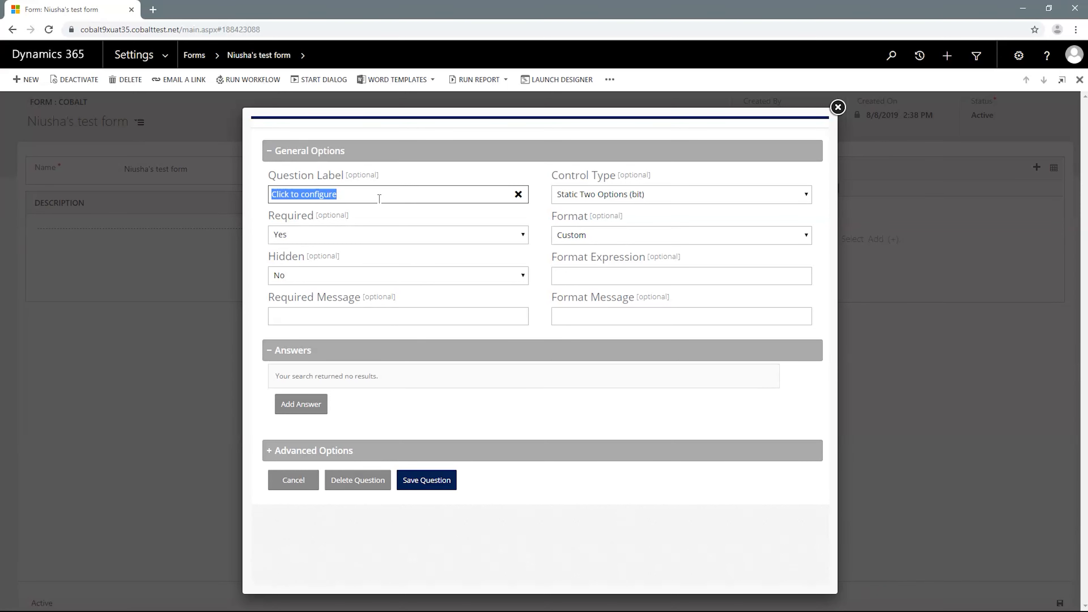
pyautogui.write('Do You Liike')
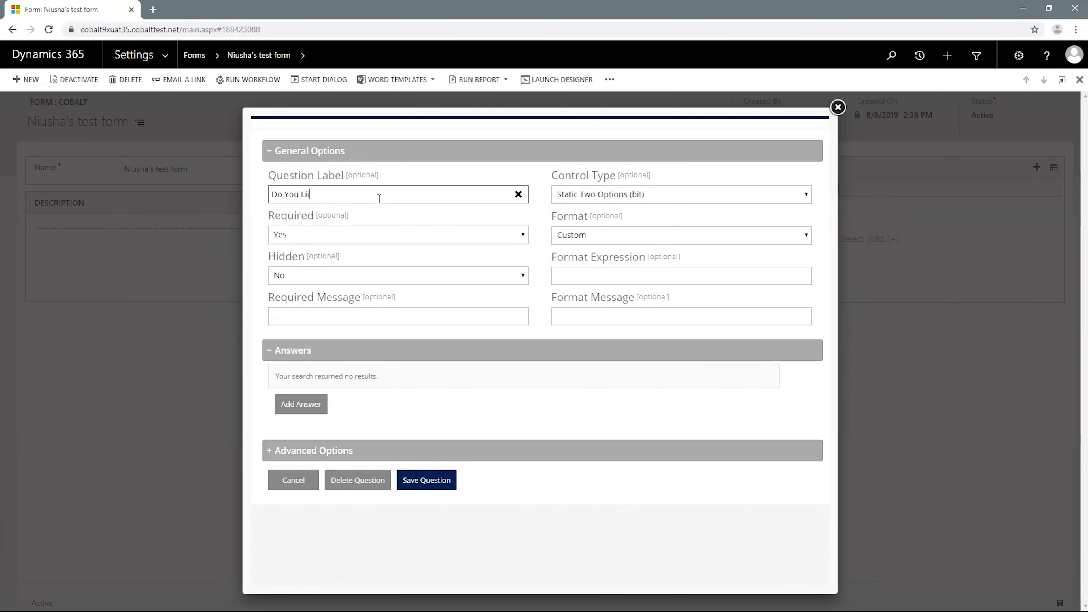
pyautogui.press('BackSpace')
pyautogui.write('ke Pizza?')
# - Set the question's required message to "You must select Yes or No"
pyautogui.click(360, 312)
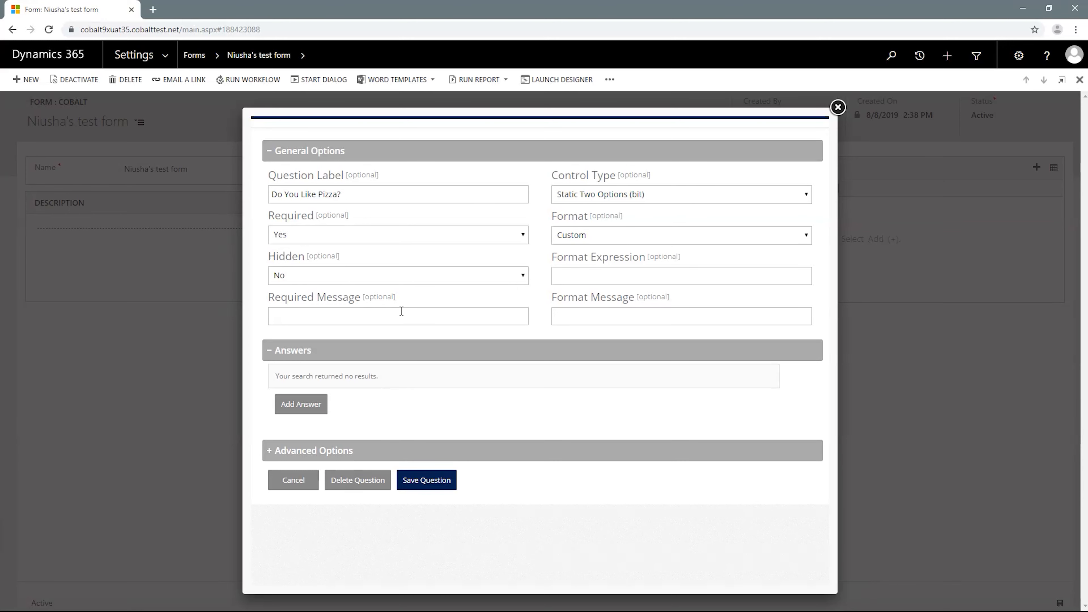
pyautogui.click(402, 312)
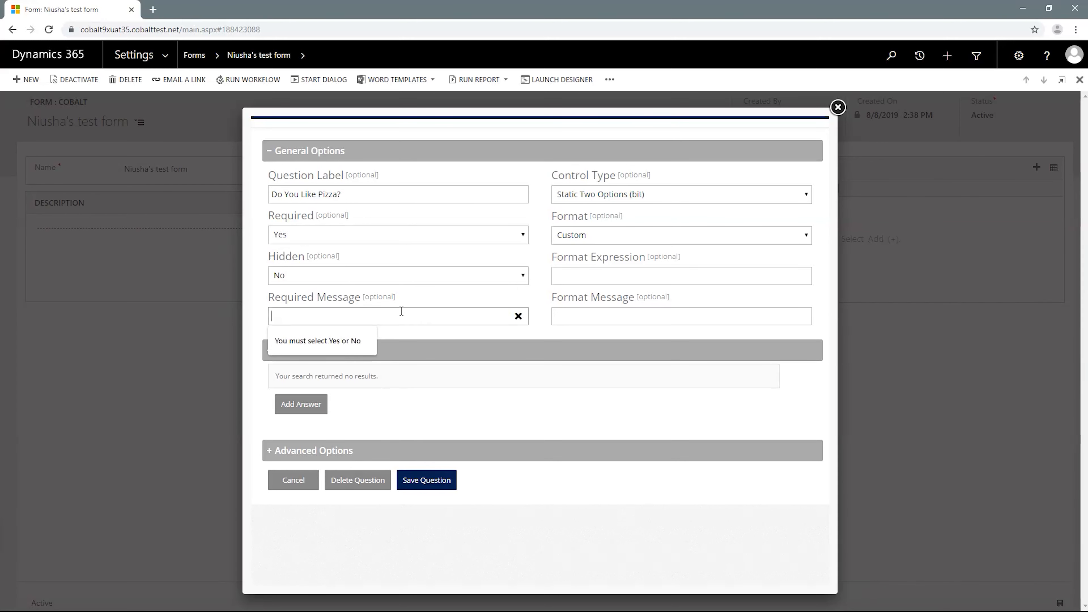
pyautogui.click(348, 337)
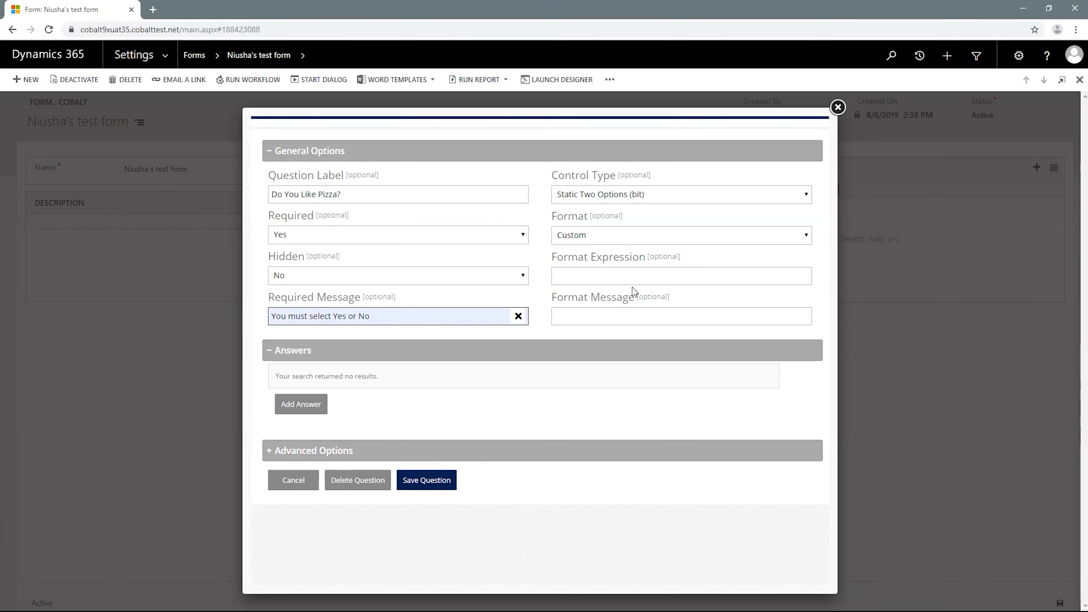
pyautogui.click(604, 239)
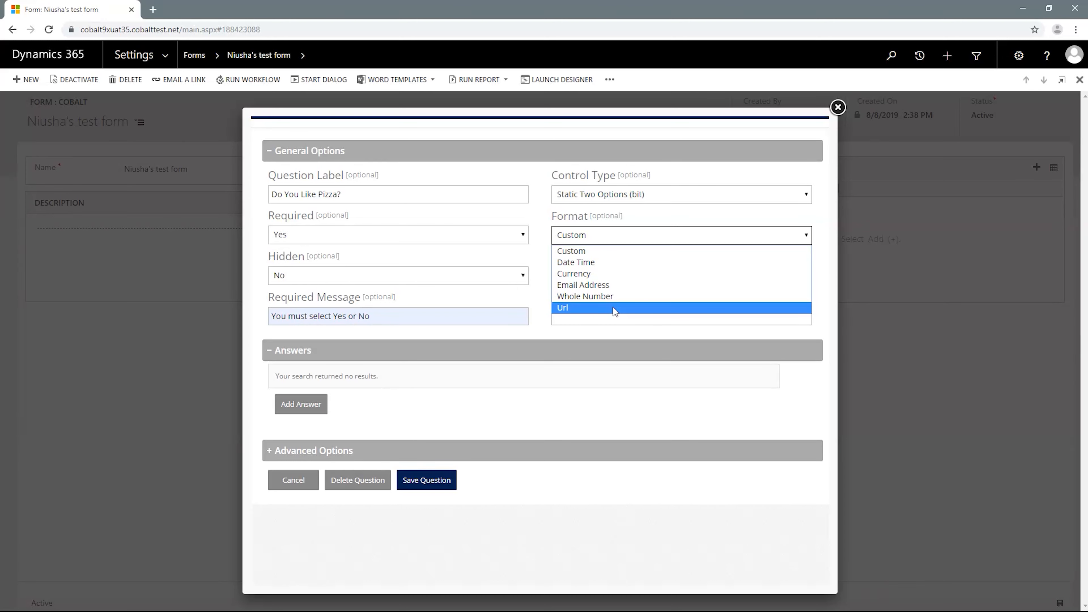
pyautogui.click(602, 256)
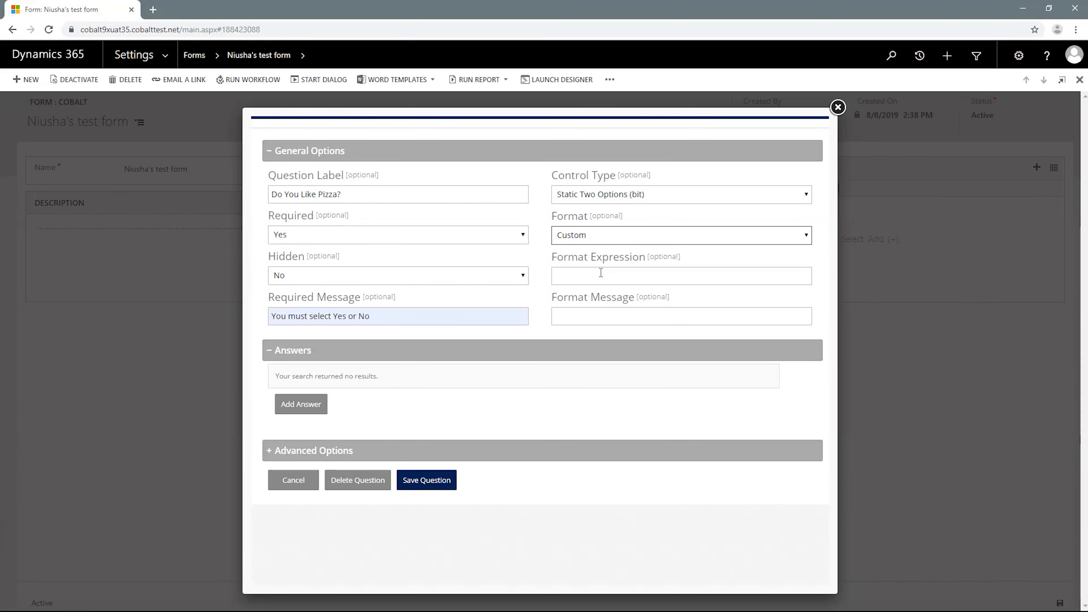
pyautogui.click(594, 236)
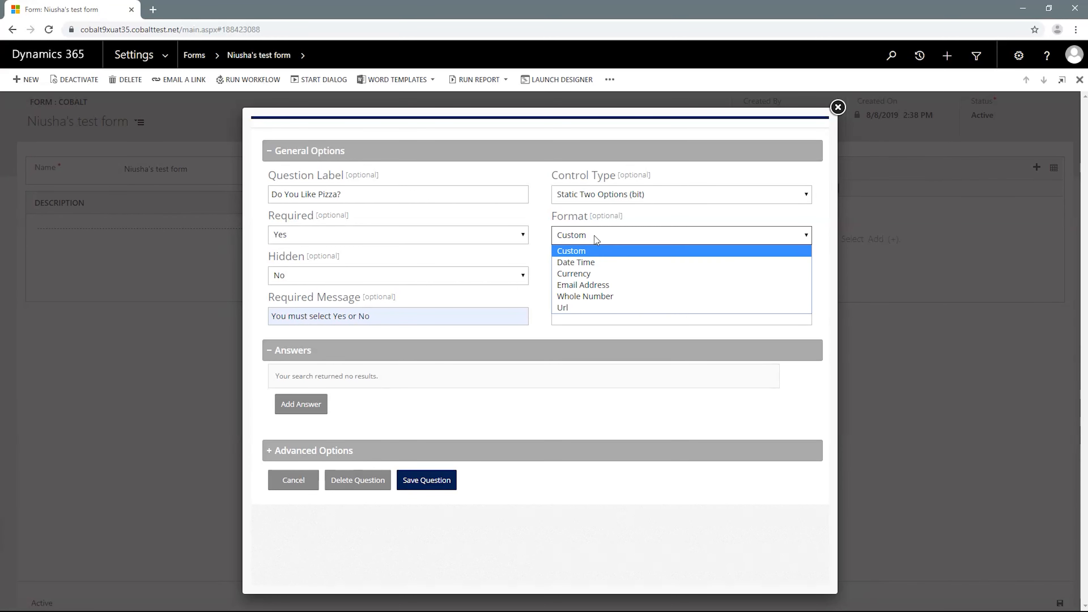
pyautogui.click(603, 285)
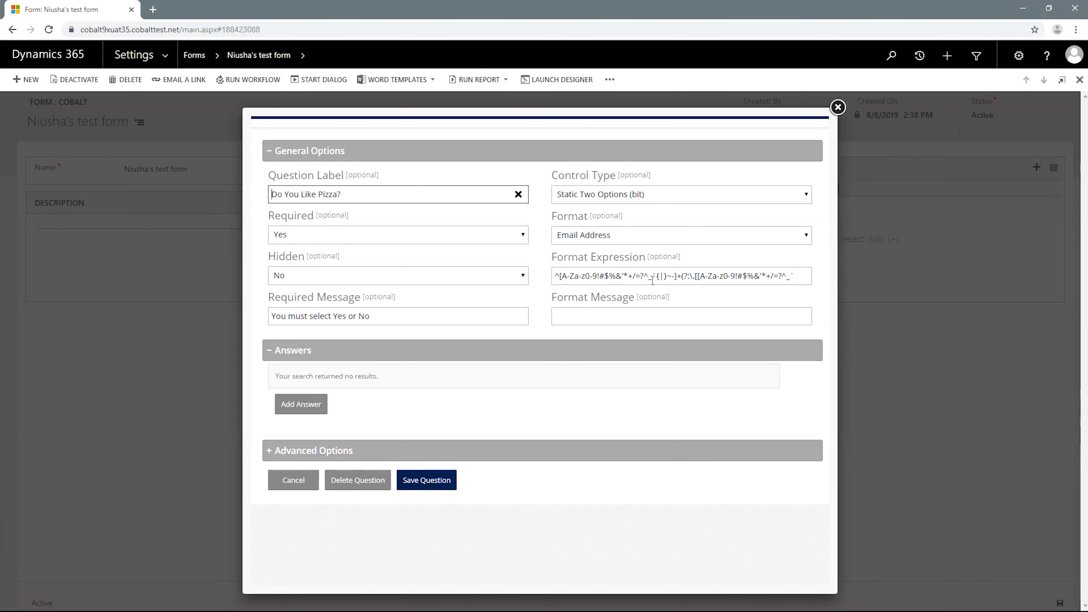
pyautogui.click(630, 316)
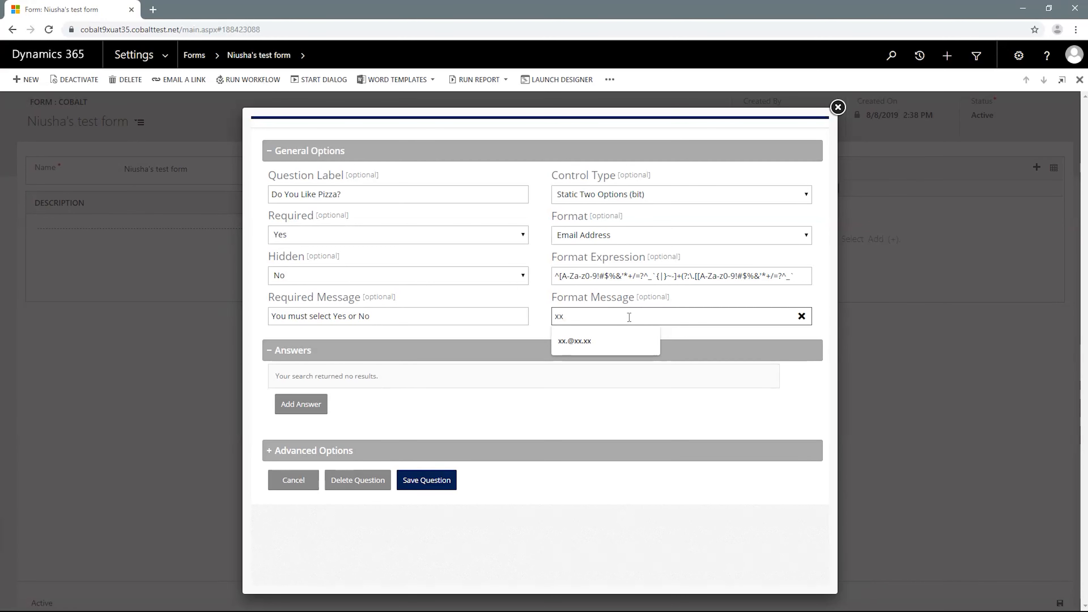
pyautogui.write('@xx.xx')
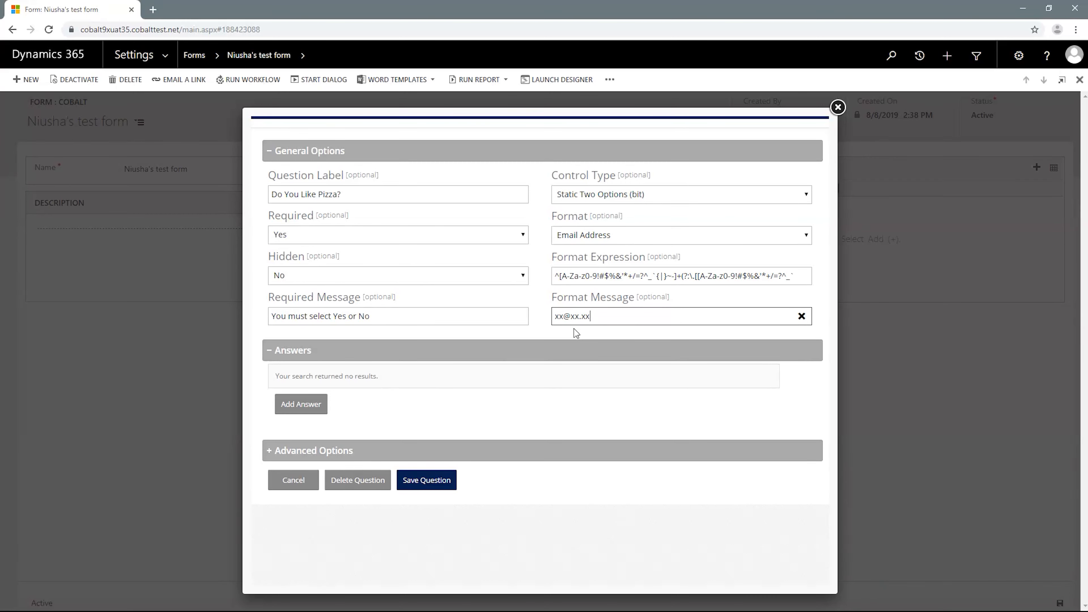
# - Add an answer named "Yes" with value 1 to the question and save that answer
pyautogui.click(312, 411)
pyautogui.click(319, 396)
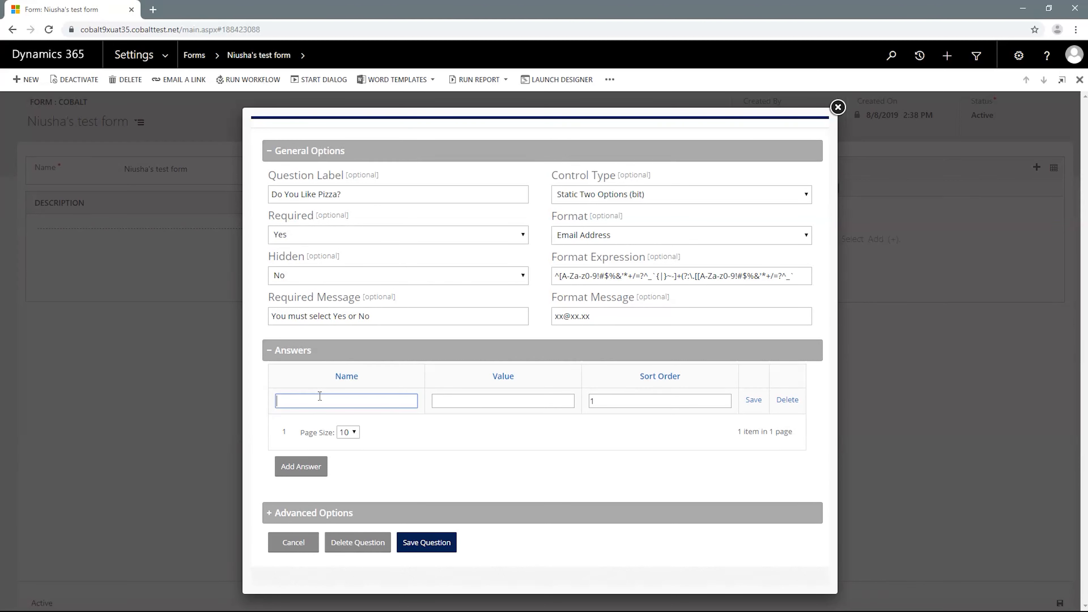
pyautogui.write('Y')
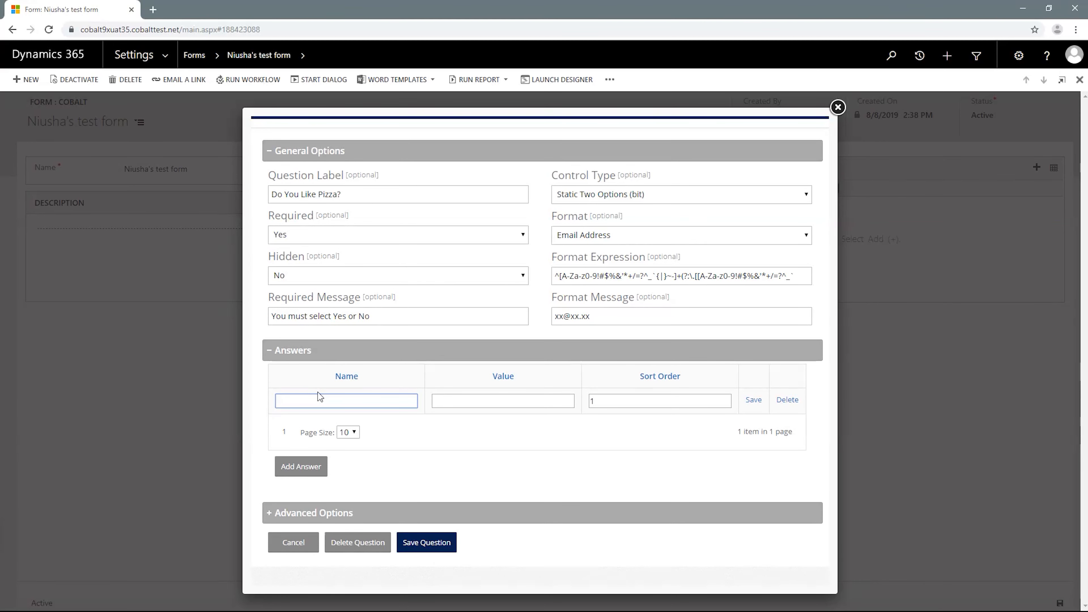
pyautogui.write('es')
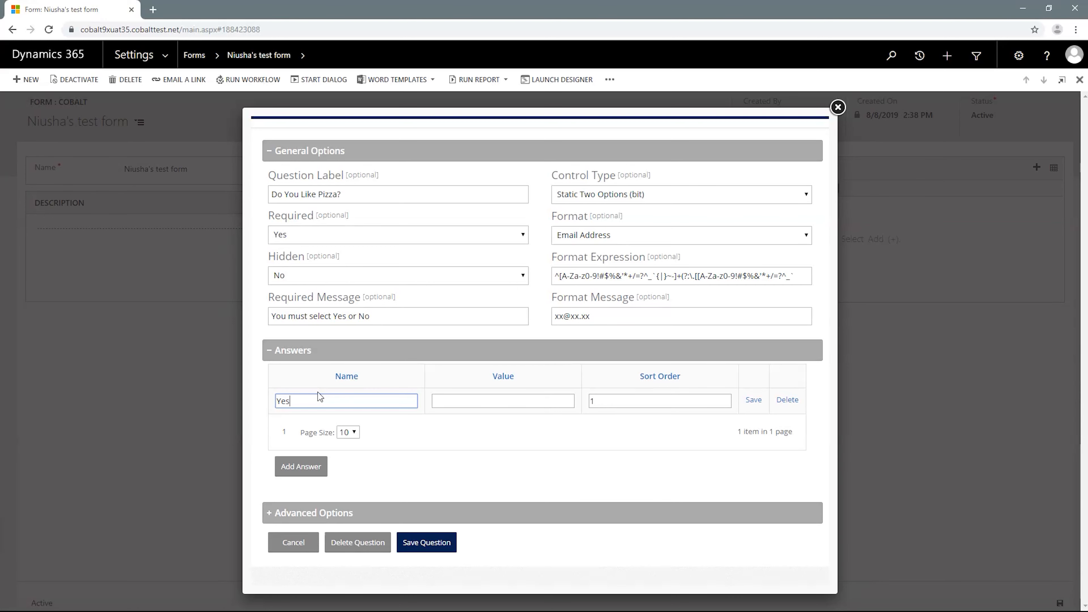
pyautogui.press('Tab')
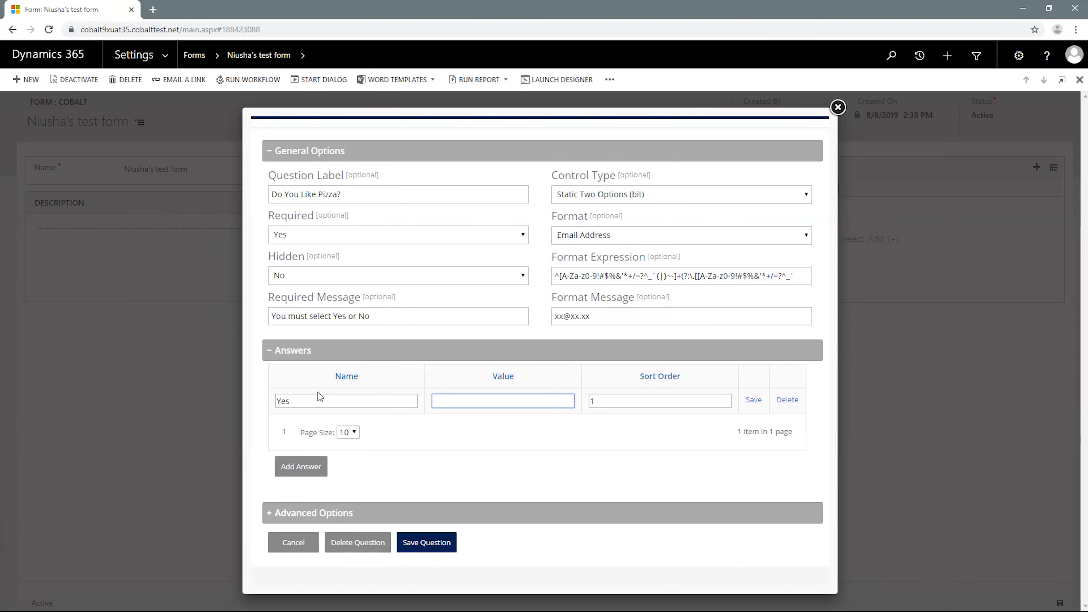
pyautogui.write('1')
pyautogui.press('Tab')
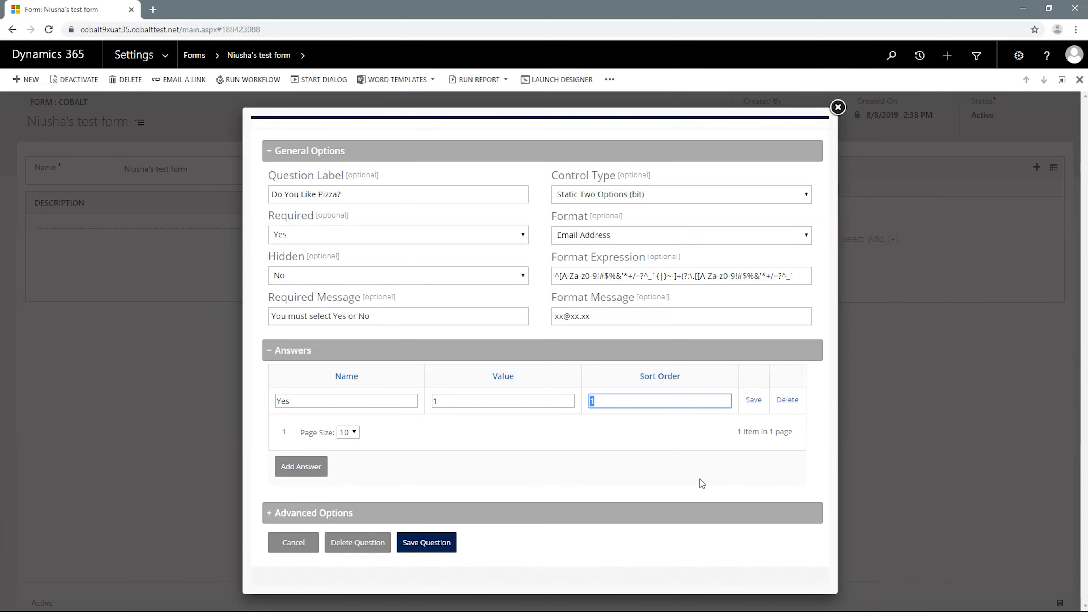
pyautogui.click(753, 401)
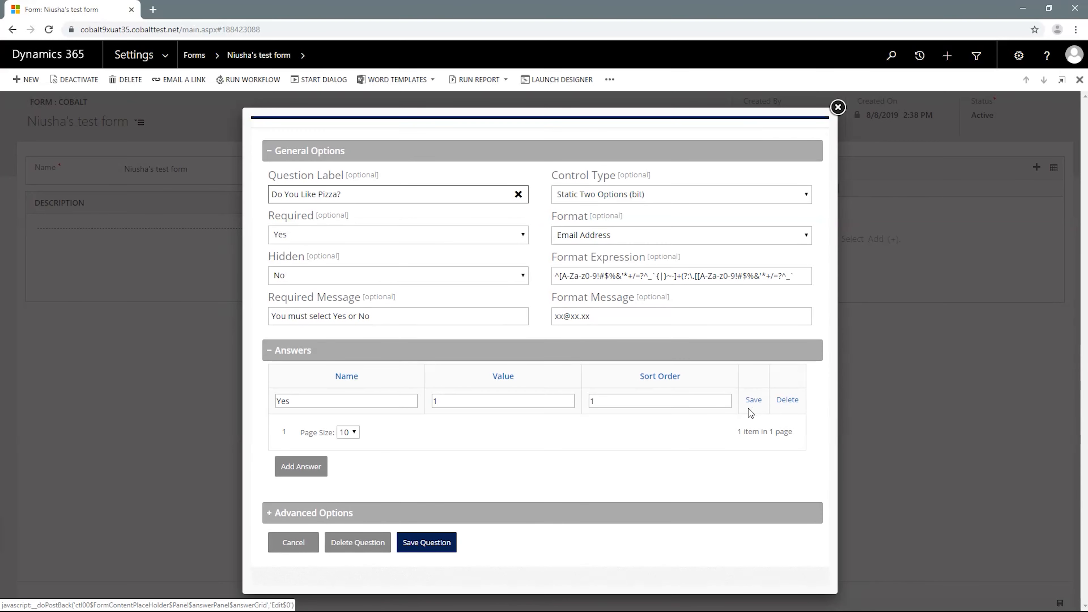
# - Add a second answer named "No" with value 2 and save that answer
pyautogui.click(319, 470)
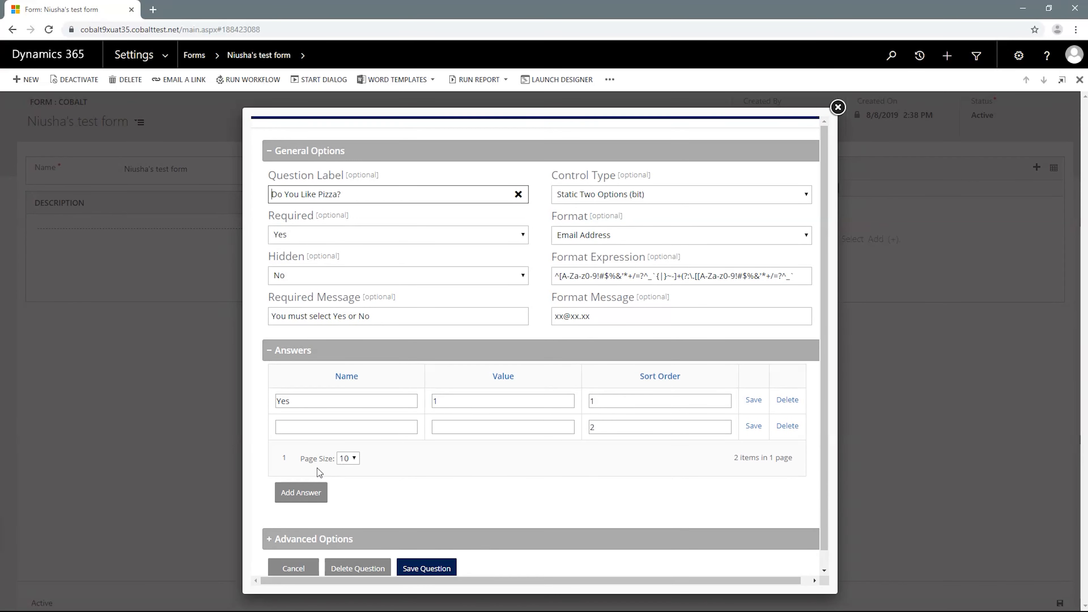
pyautogui.click(304, 427)
pyautogui.write('No')
pyautogui.press('Tab')
pyautogui.write('2')
pyautogui.press('Tab')
pyautogui.press('Tab')
pyautogui.press('Return')
# - Expand the question's advanced options for review, then save the question
pyautogui.scroll(-2, 322, 484)
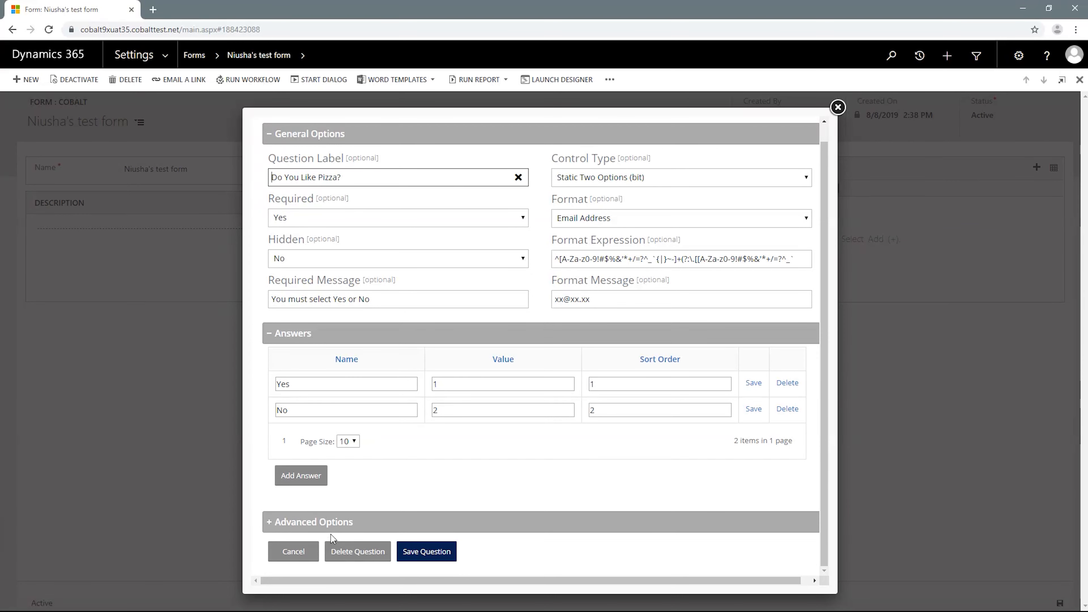
pyautogui.click(336, 528)
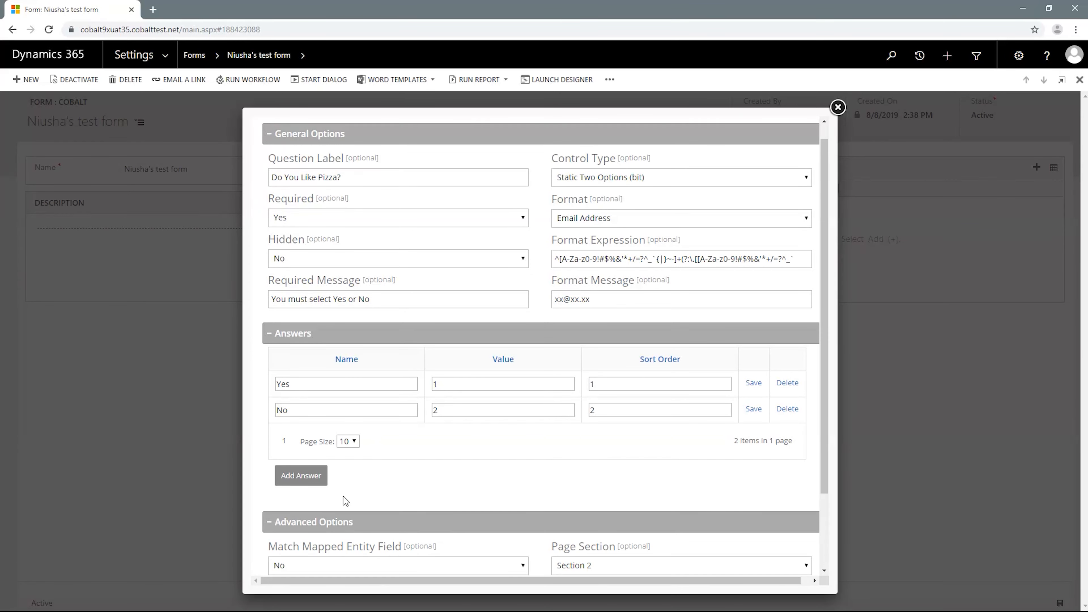
pyautogui.scroll(-2, 340, 503)
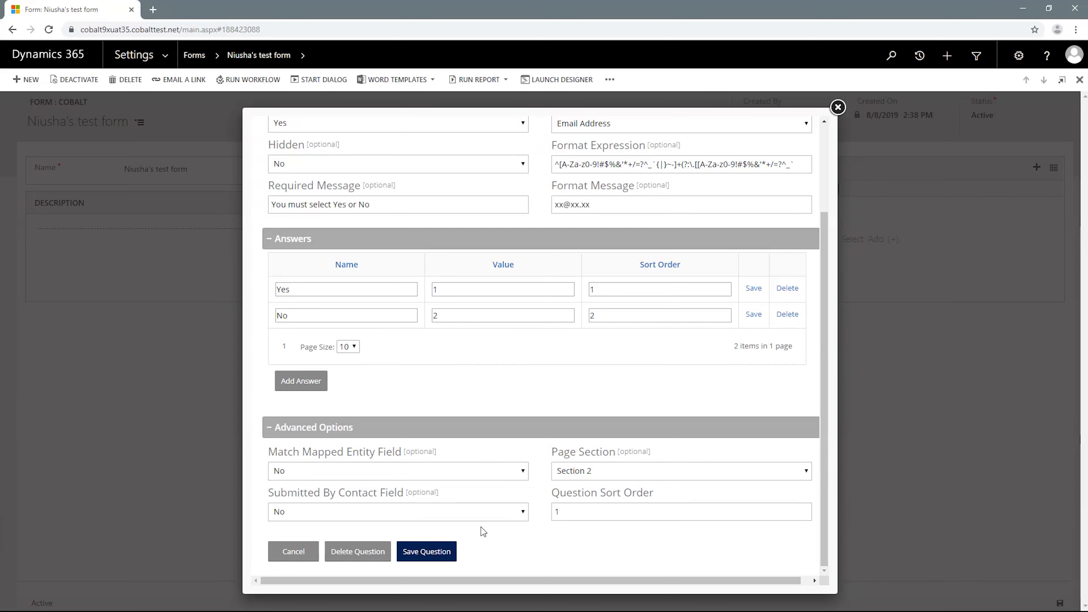
pyautogui.click(444, 551)
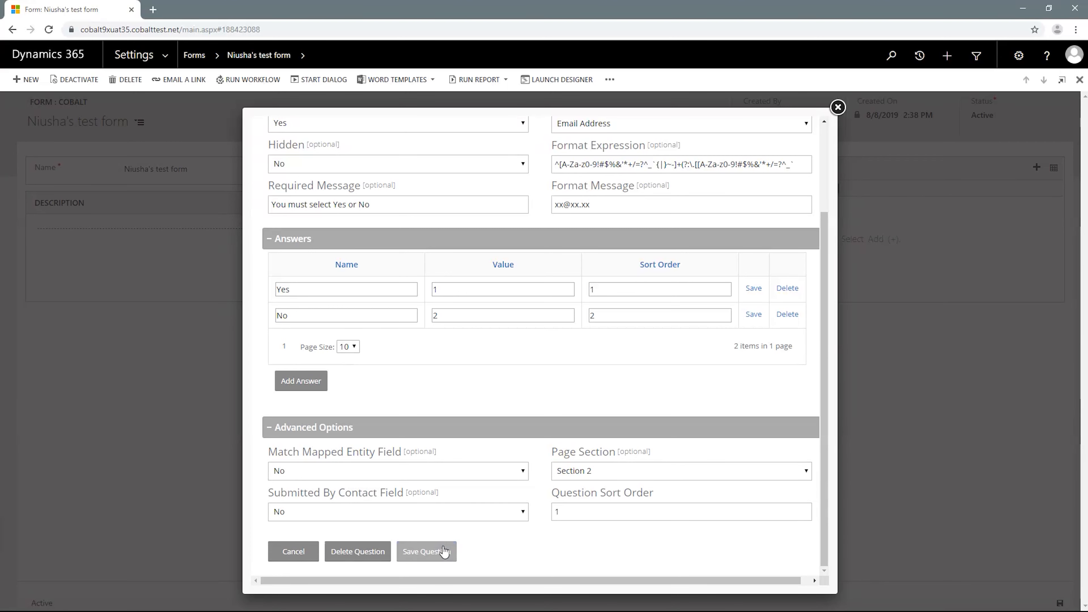